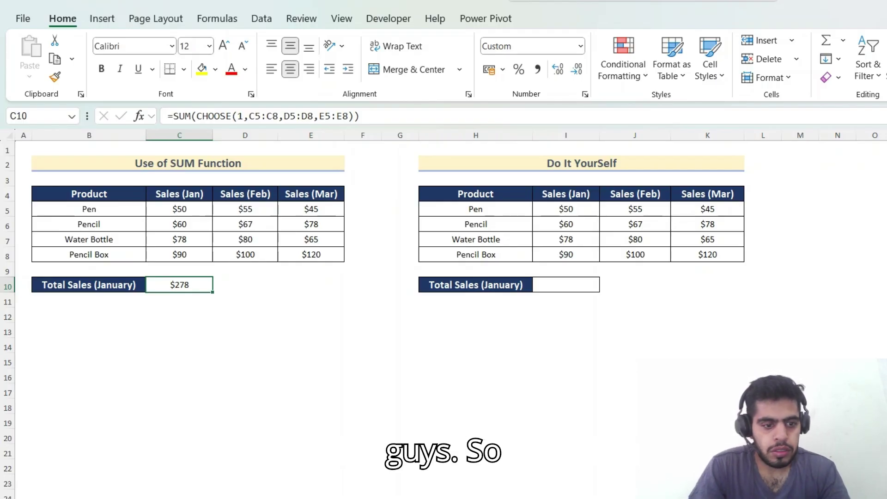
Bring up the CHOOSE function's syntax in cell B4 of the blank sheet, then cancel the entry.
key("ctrl+Page_Up")
key("ctrl+Page_Up")
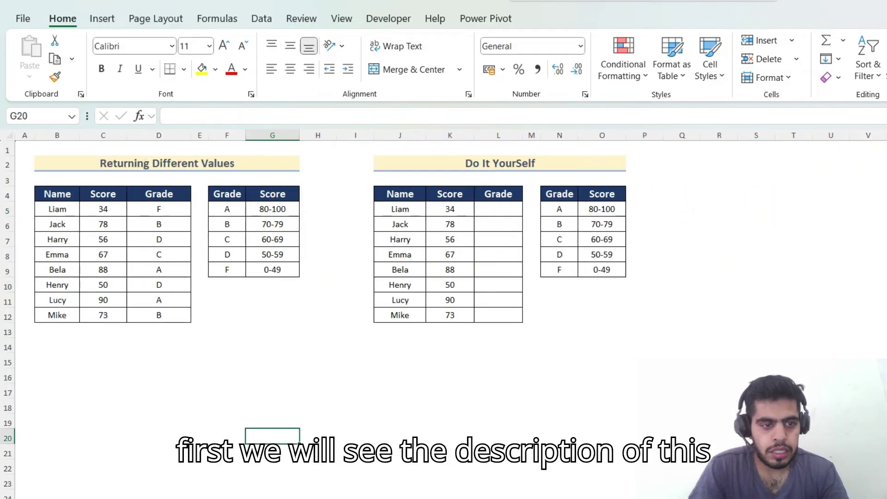
key("ctrl+Page_Up")
left_click(96, 188)
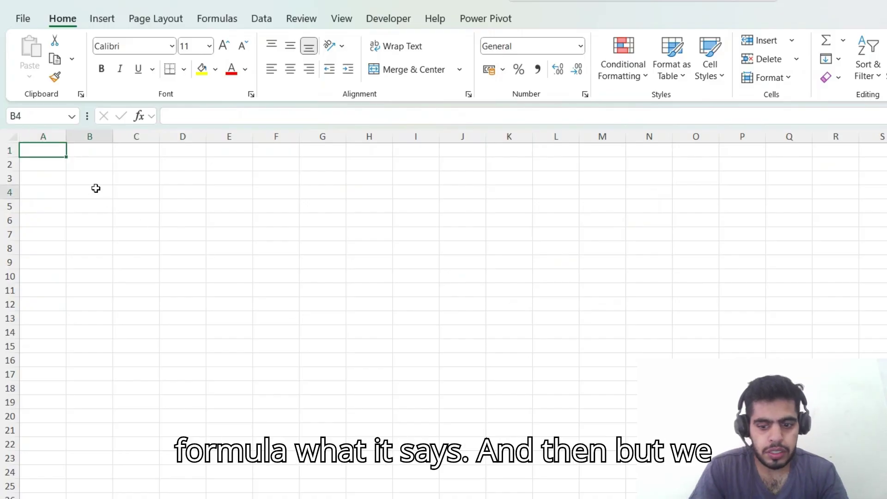
type("=c")
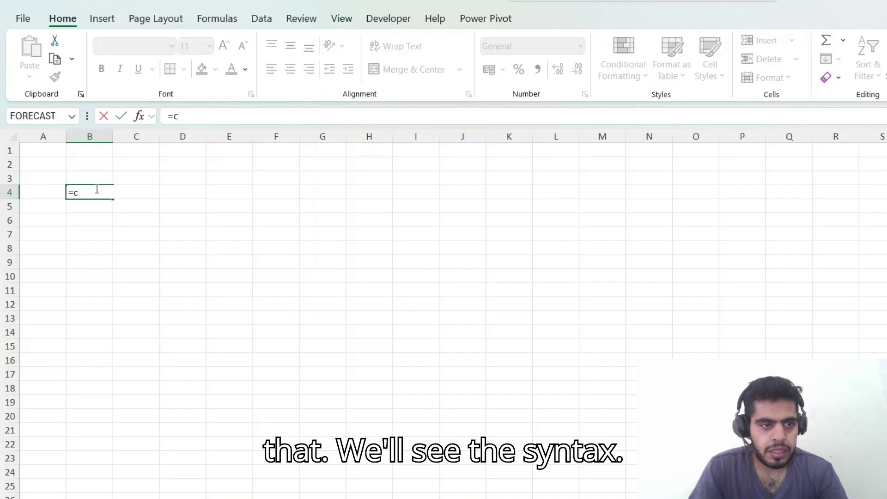
key("Tab")
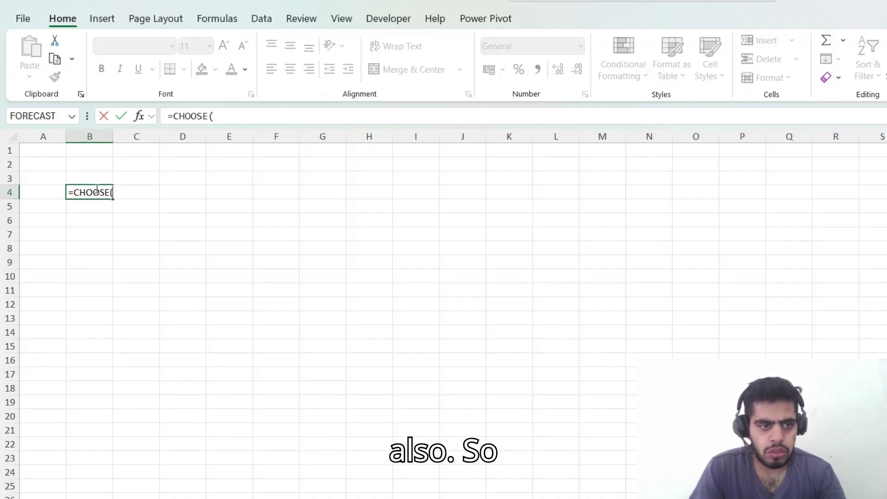
key("Escape")
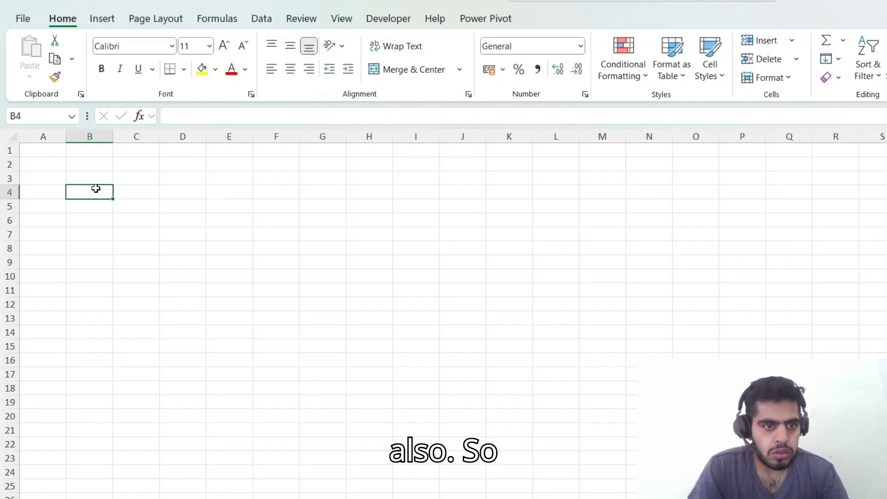
On the Returning Different Values sheet, hide the Do It YourSelf practice columns J to O.
key("ctrl+Page_Up")
key("ctrl+Page_Up")
key("Left")
key("Left")
key("Left")
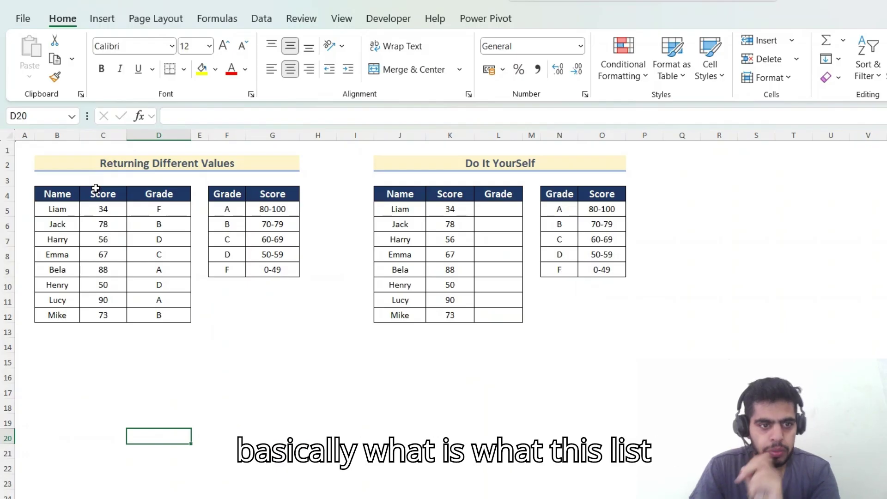
key("ctrl+Up")
key("ctrl+Up")
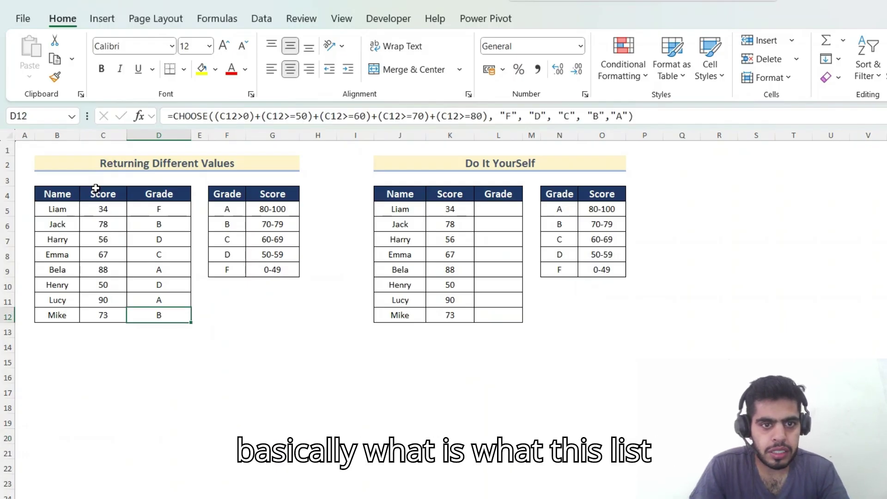
key("ctrl+Right")
key("ctrl+Right")
key("ctrl+Right")
key("ctrl+space")
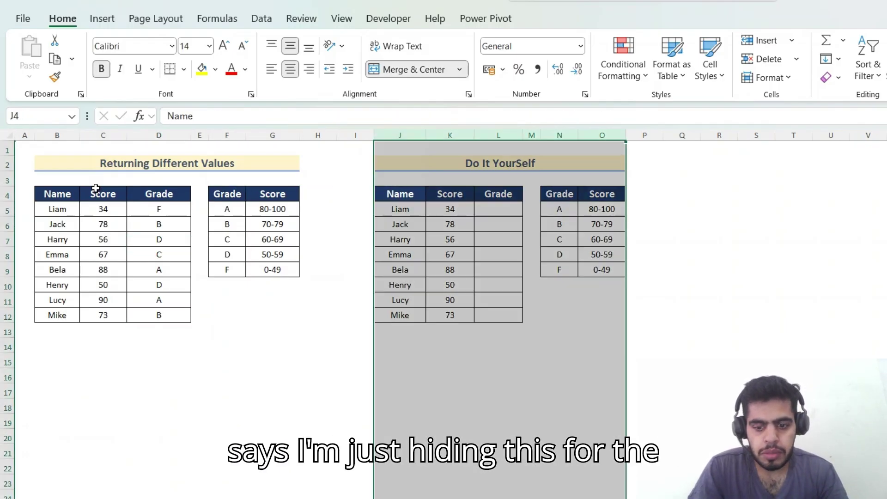
key("ctrl+0")
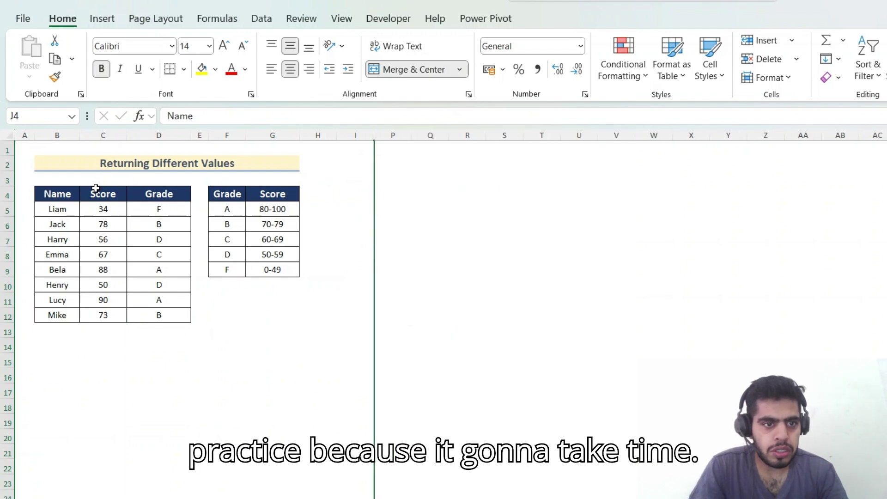
Review the Name, Score and Grade columns of the student table.
key("ctrl+Left")
key("ctrl+Left")
key("ctrl+Left")
key("Down")
key("Down")
key("Down")
key("Down")
key("Down")
key("Down")
key("Down")
key("Down")
key("Down")
key("Down")
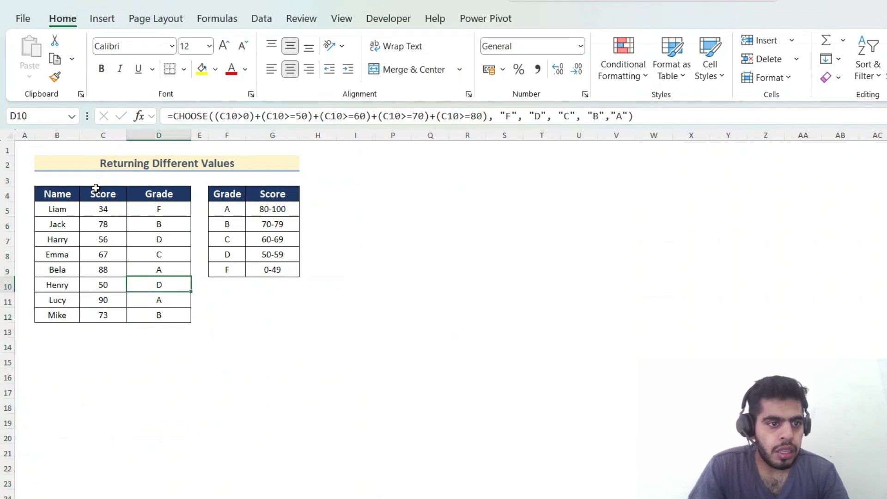
key("Left")
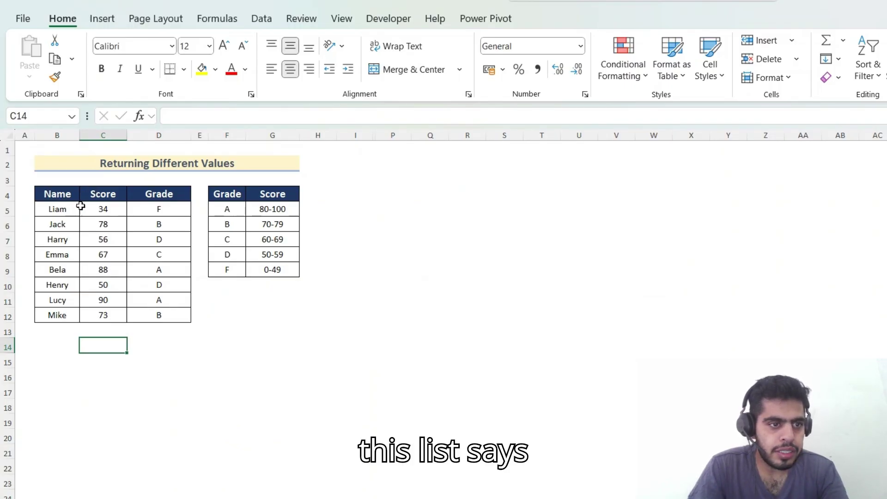
left_click_drag(51, 194, 91, 199)
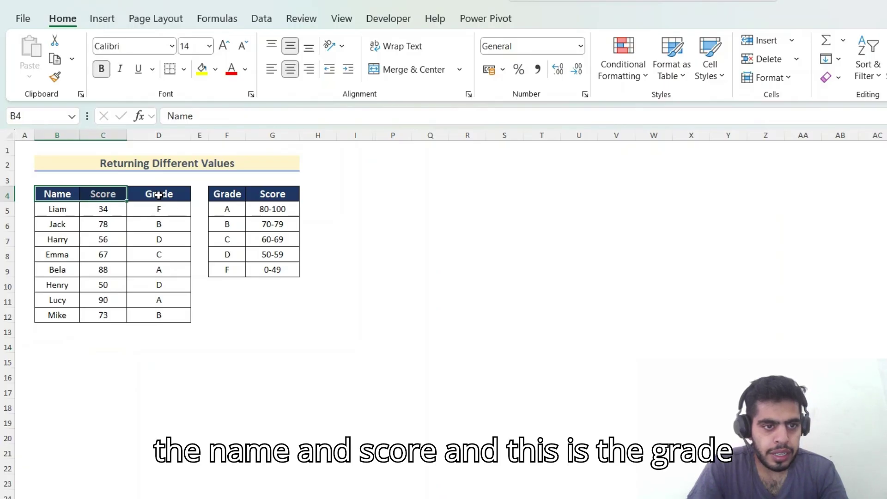
left_click(158, 194)
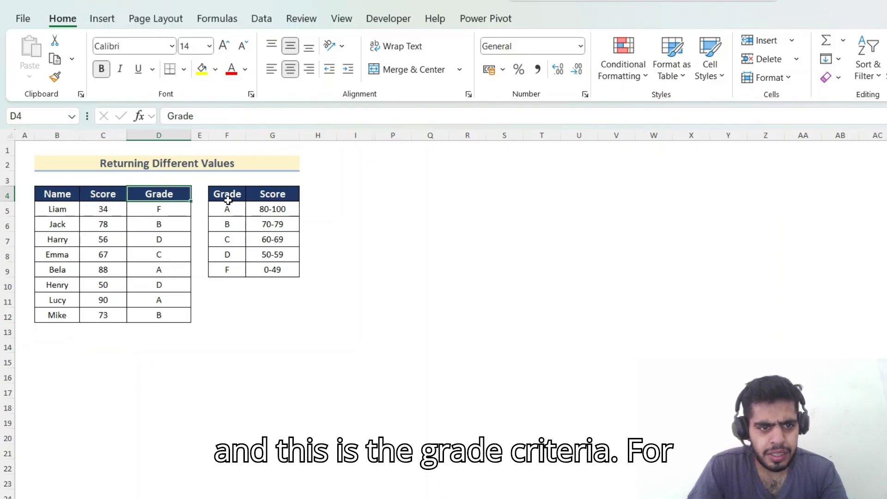
Examine the grade criteria table in F4:G9, going through the grades from F up to A.
left_click_drag(222, 196, 277, 270)
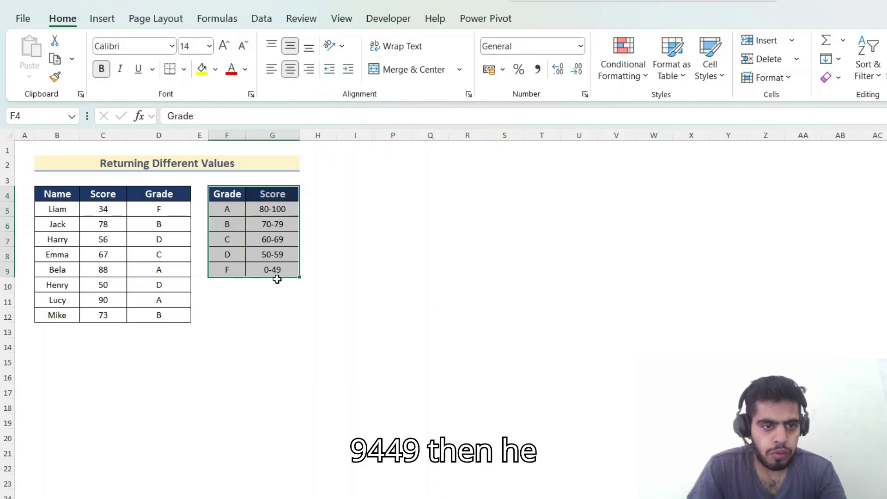
left_click(227, 274)
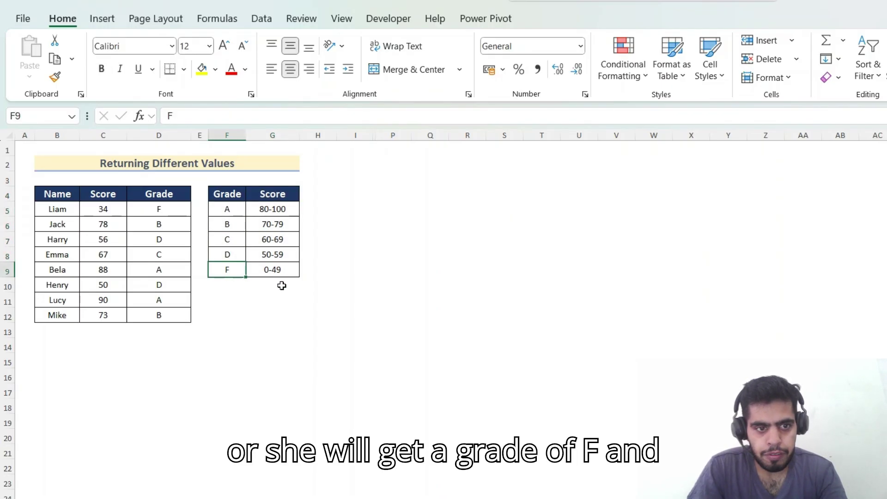
key("Up")
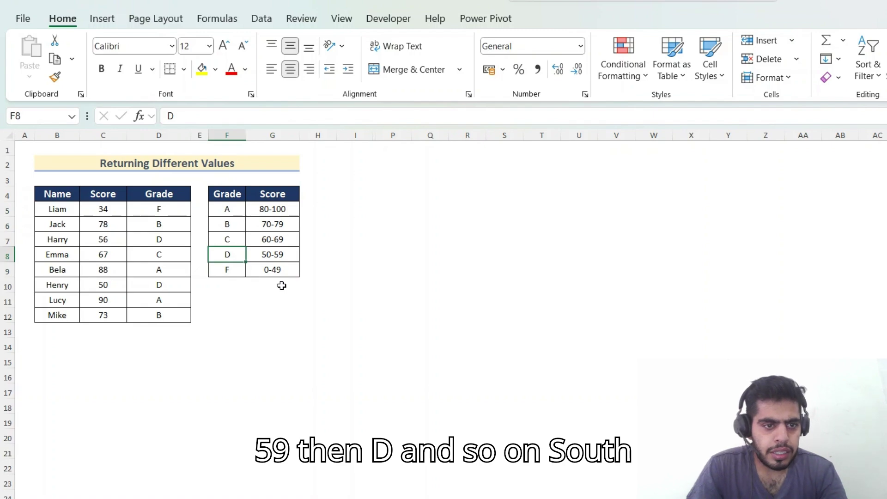
key("Up")
key("Up")
key("Up")
key("Up")
key("Down")
key("Down")
key("Left")
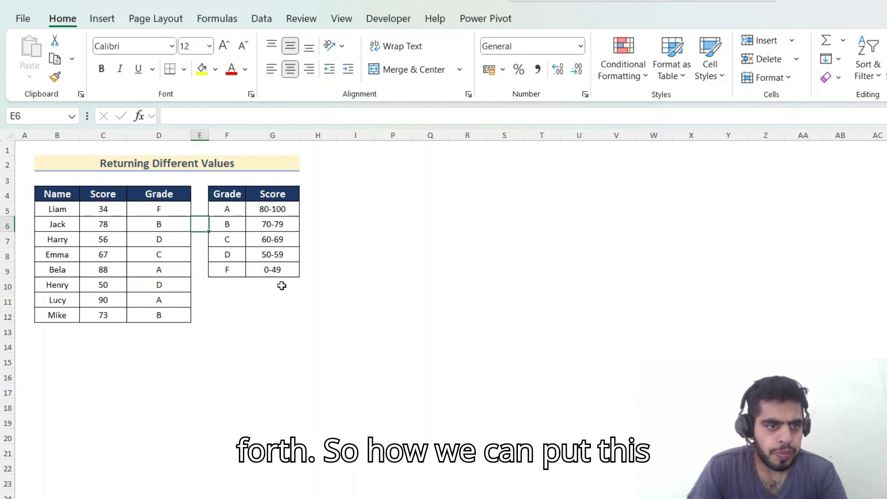
Enter =CHOOSE(C12,F5:F9) in cell D16 below the student table.
key("Left")
key("Down")
key("Down")
key("Down")
key("Down")
key("Down")
key("Down")
key("Down")
key("Down")
key("Down")
key("Down")
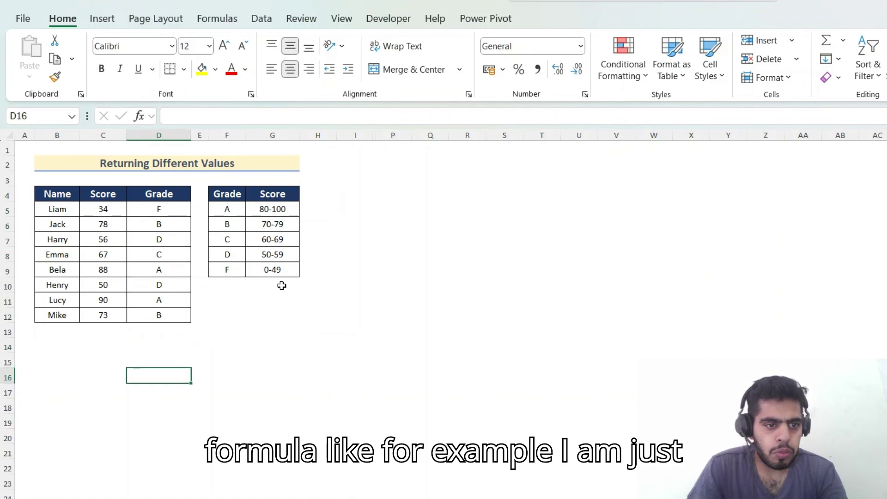
key("Left")
key("Right")
type("=cho")
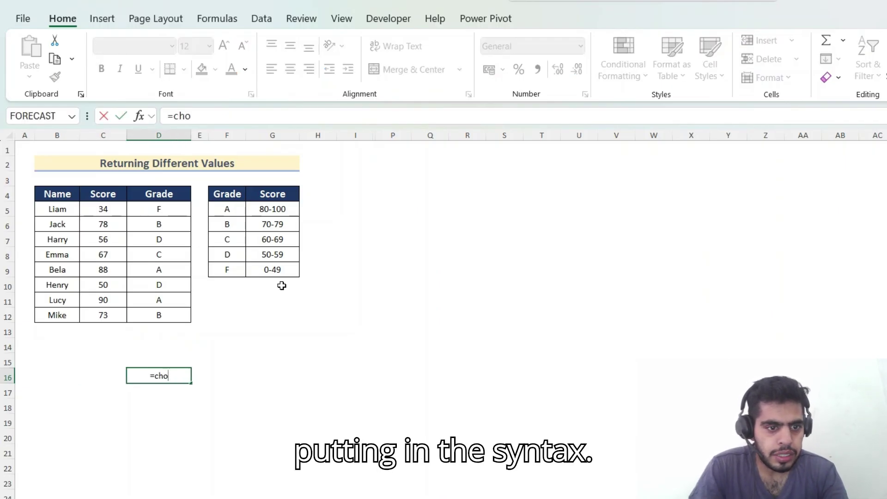
key("Tab")
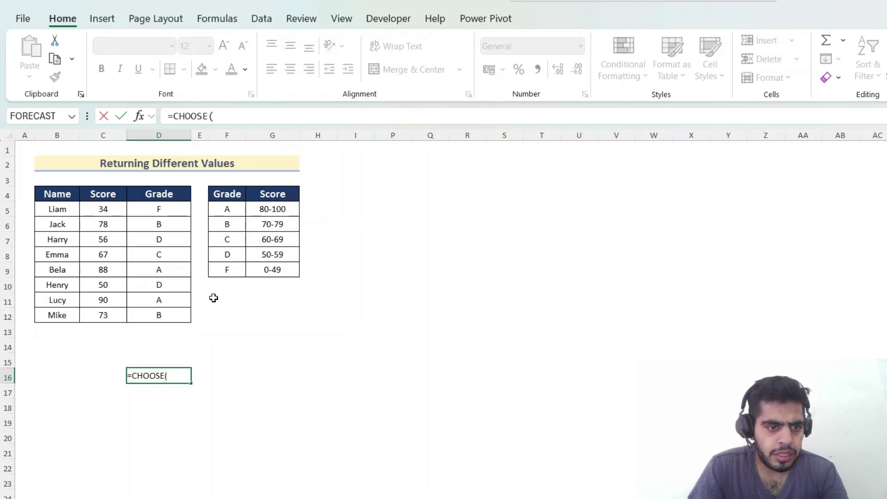
left_click(96, 317)
type(",")
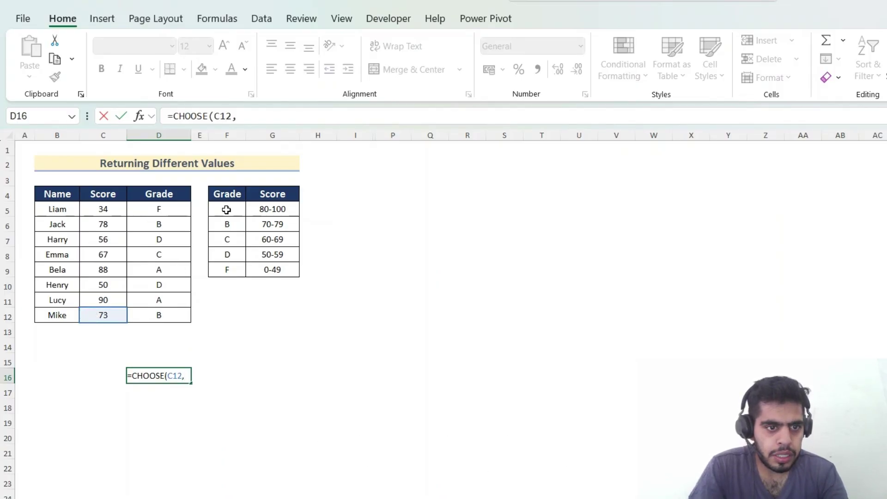
left_click_drag(228, 210, 232, 270)
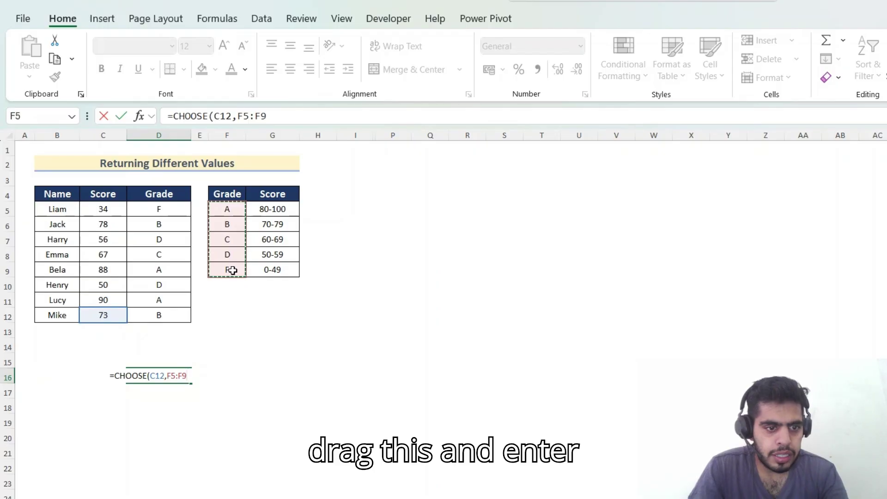
key("Return")
key("Up")
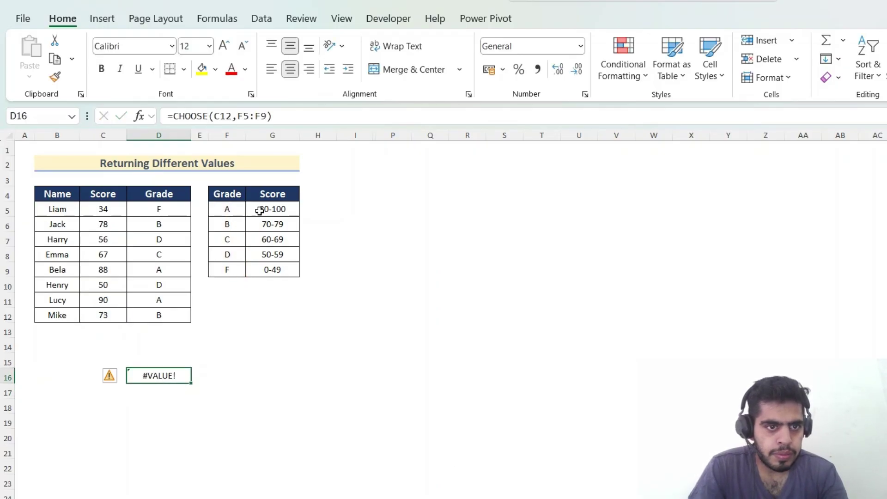
Convert the F5:F9 reference in D16's CHOOSE formula into its literal array of grades and commit the formula.
left_click(237, 116)
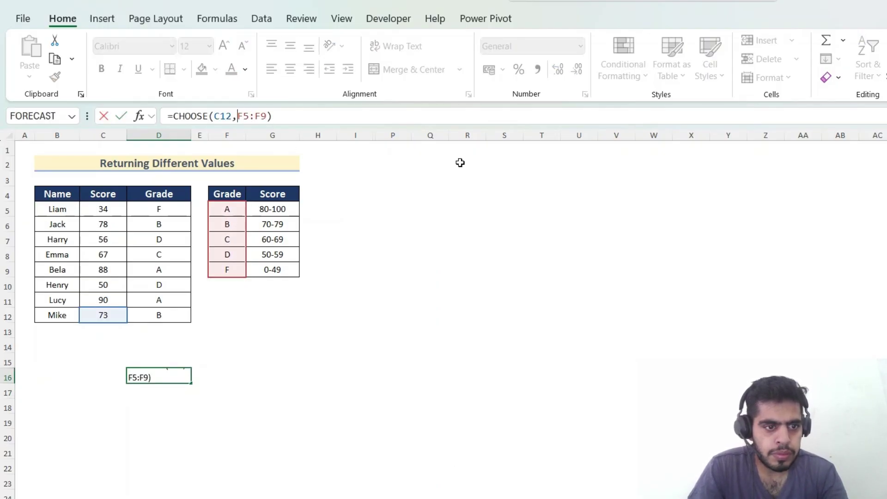
key("shift+Right")
key("shift+Right")
key("shift+Right")
key("shift+Right")
key("shift+Right")
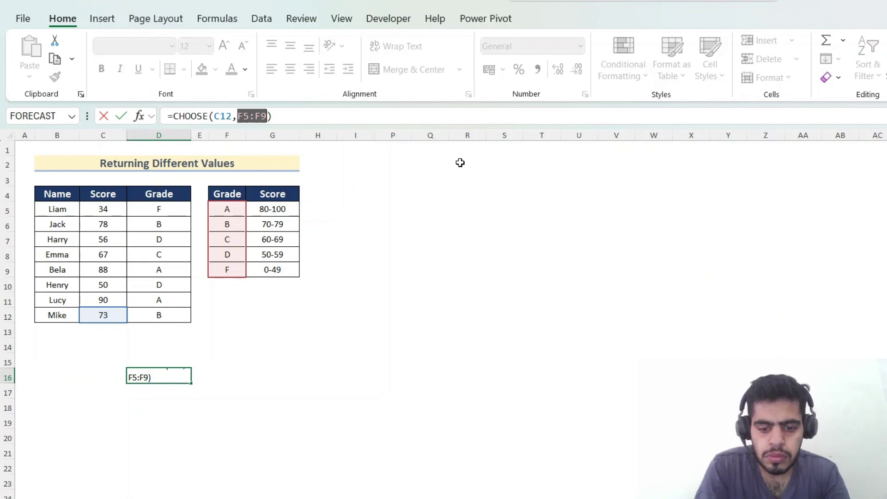
key("F9")
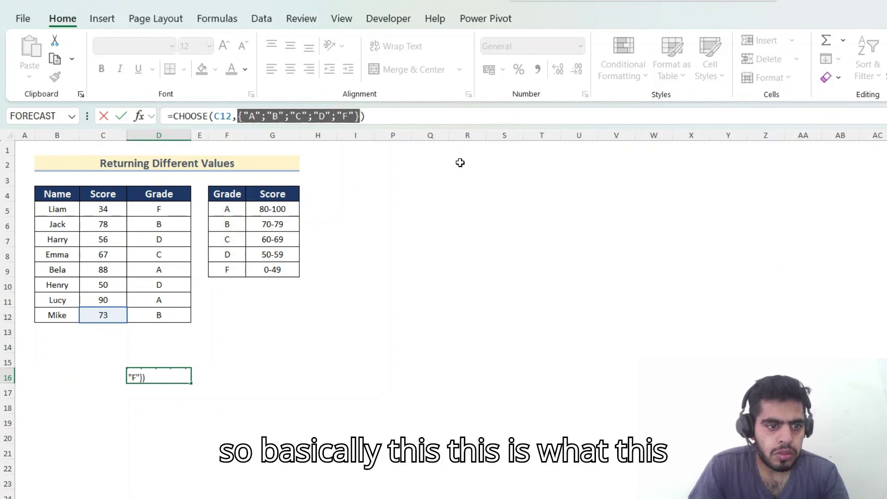
key("Return")
key("Up")
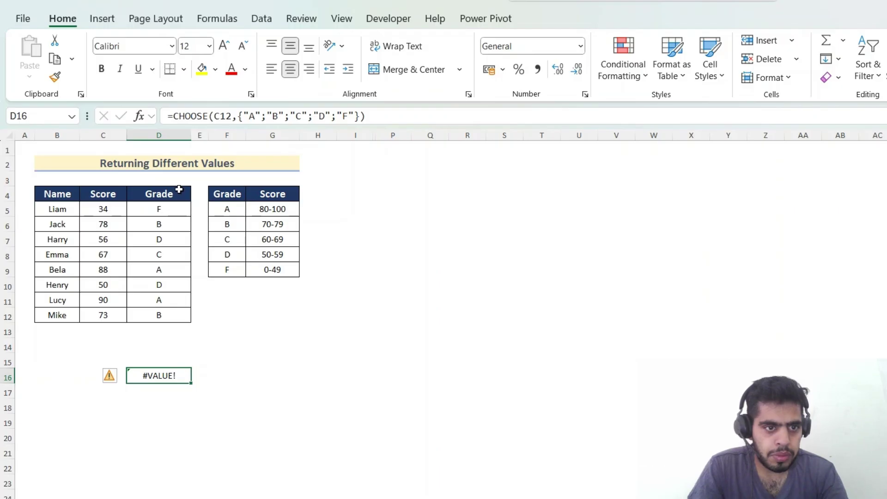
Inspect the test CHOOSE formula in D16, then clear the cell.
key("F2")
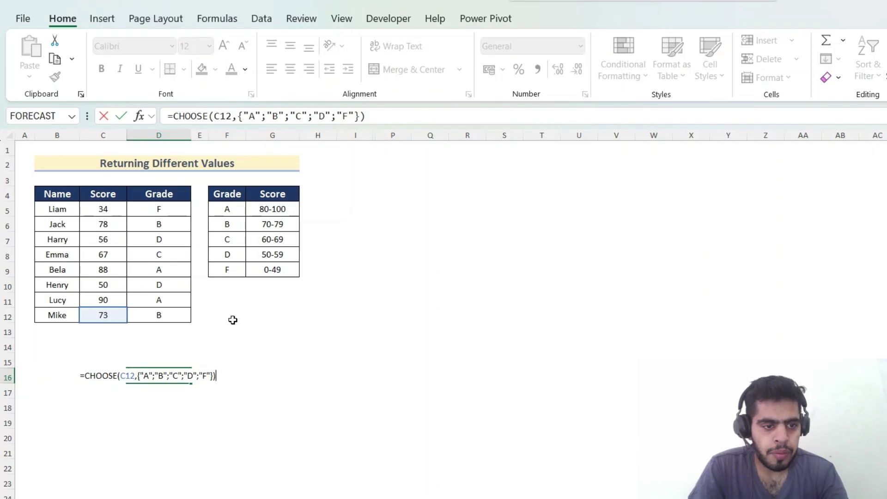
key("Escape")
key("Delete")
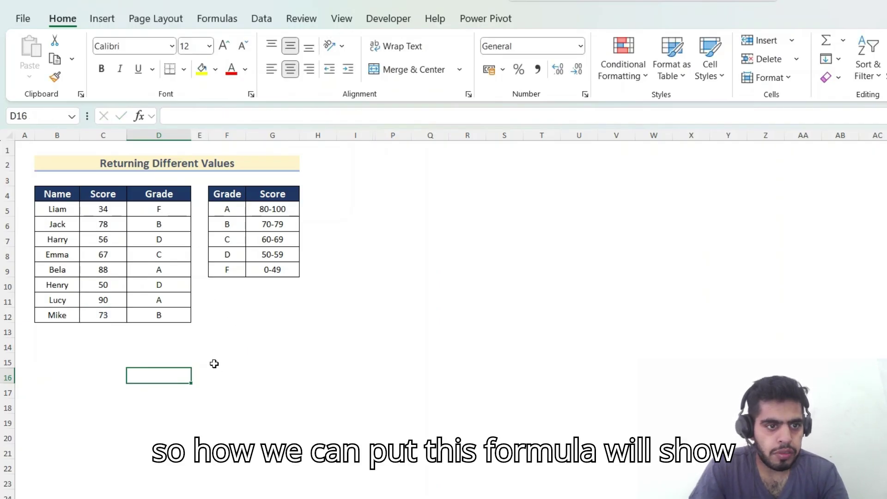
Evaluate the summed score conditions in D5's CHOOSE formula as its index number, then discard the evaluation.
left_click(153, 208)
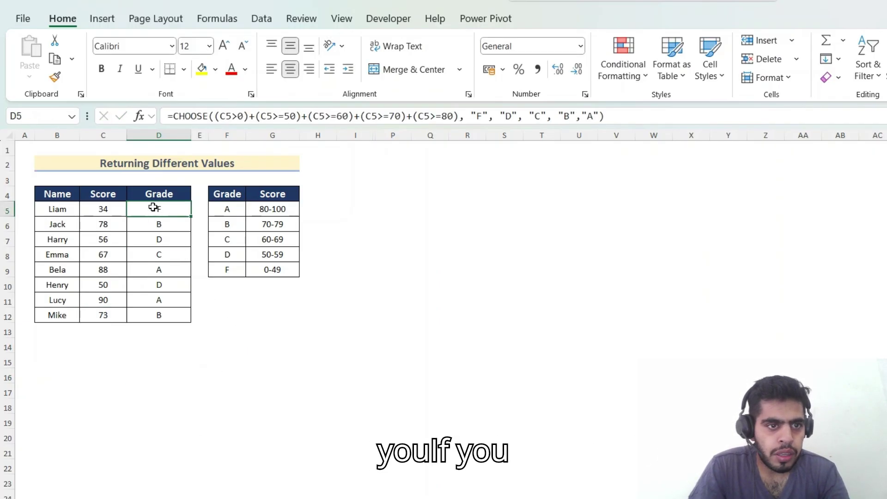
left_click(215, 117)
left_click_drag(215, 117, 463, 137)
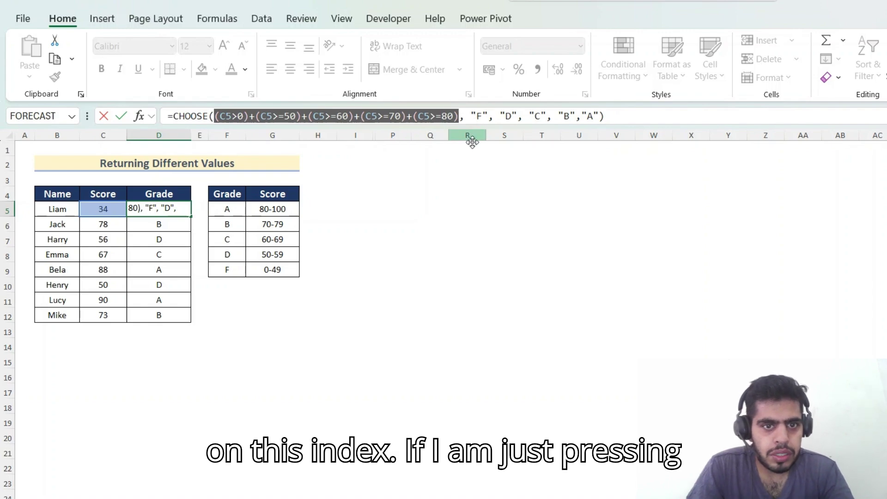
key("F9")
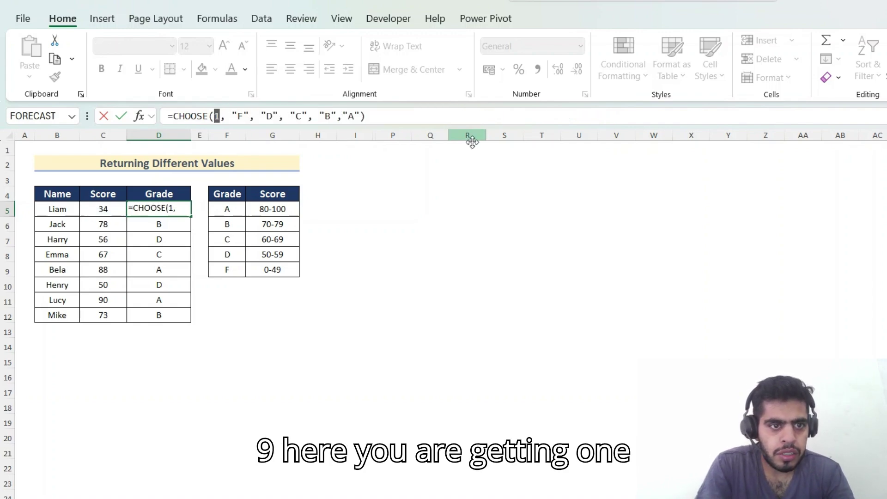
key("Escape")
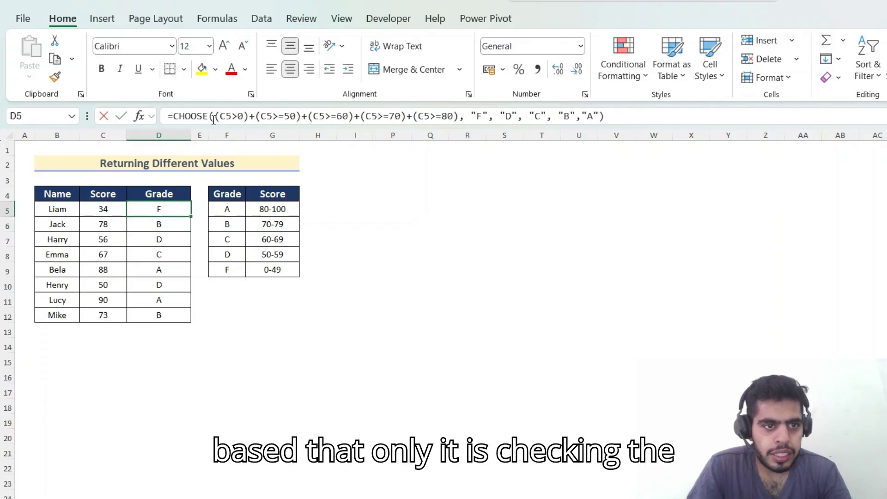
Highlight the index conditions in D5's CHOOSE formula again, leave it unaltered and go to the formula in D6.
left_click_drag(214, 116, 463, 139)
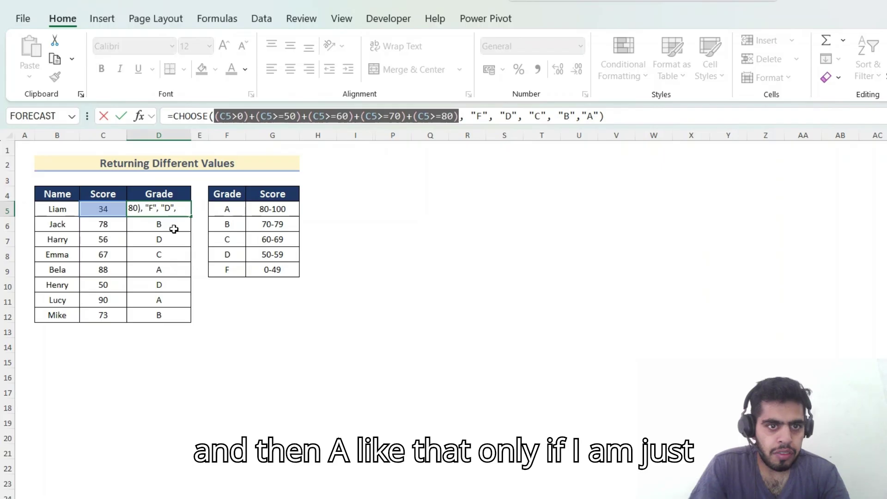
key("Return")
key("Down")
key("Up")
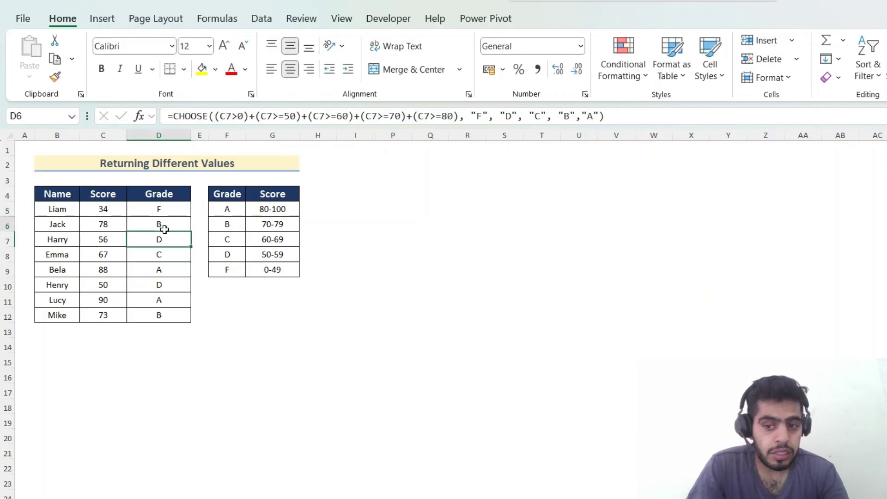
Compare the grade formulas in D11 and D12 with the 80-100 score band in G5, leaving D11's formula unaltered.
key("Down")
key("ctrl+Down")
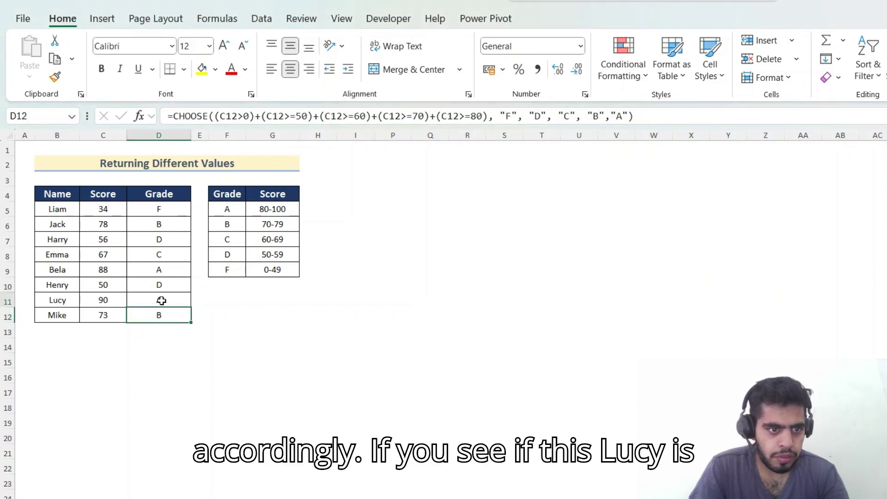
left_click(159, 300)
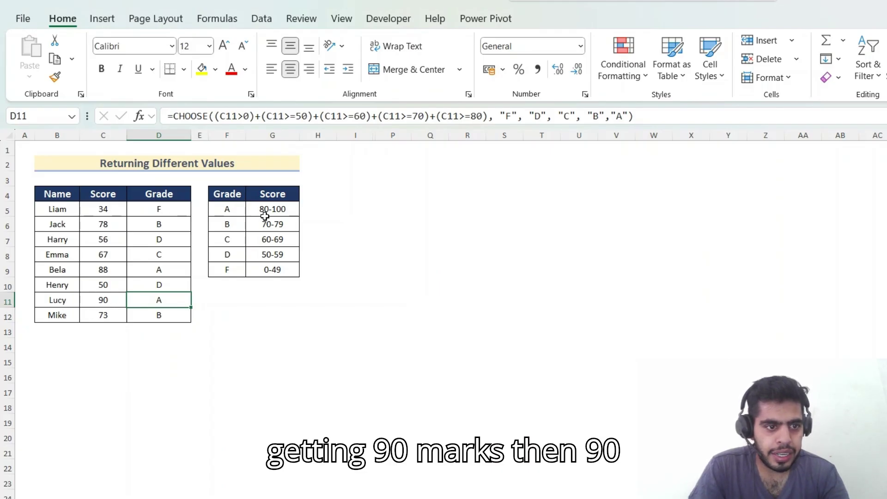
left_click(267, 211)
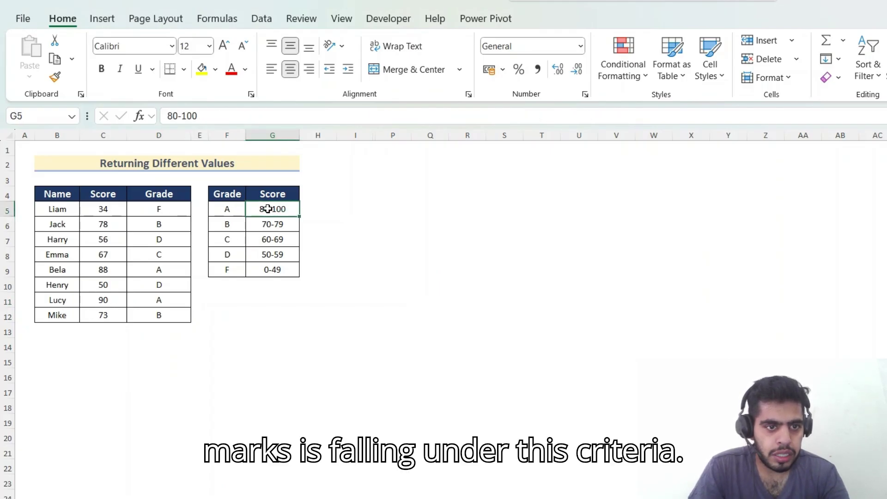
left_click(157, 301)
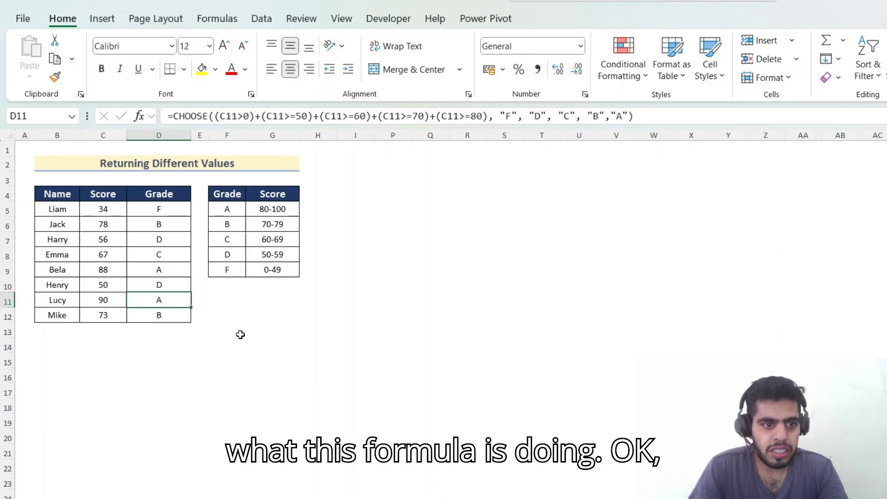
key("F2")
key("Escape")
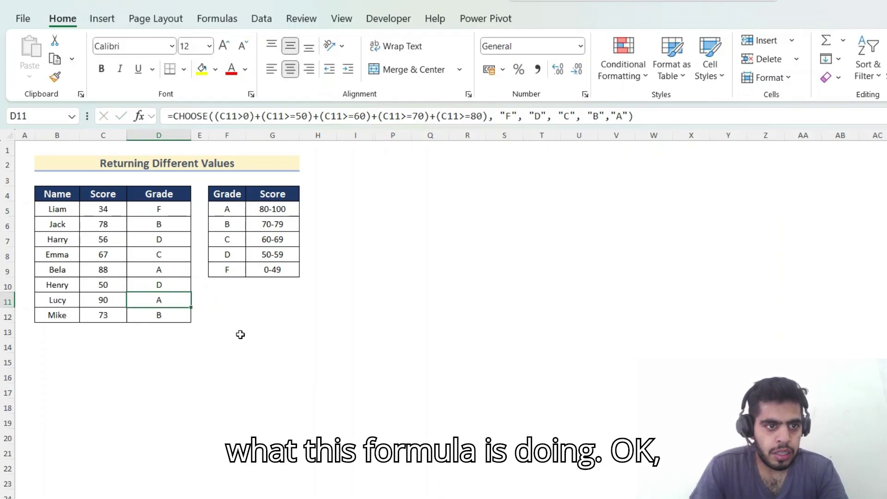
Switch to the Performing Different IF Calculations sheet and hide the Do It YourSelf practice columns J:O.
key("ctrl+Page_Down")
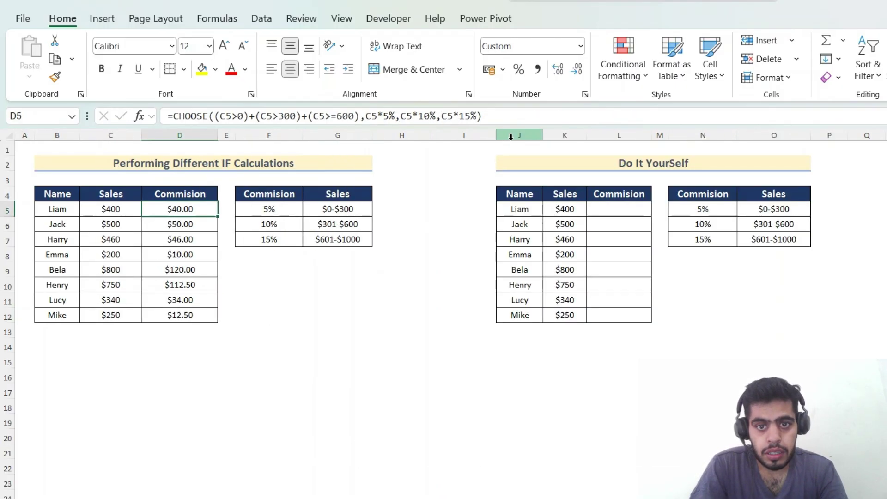
left_click_drag(511, 136, 771, 134)
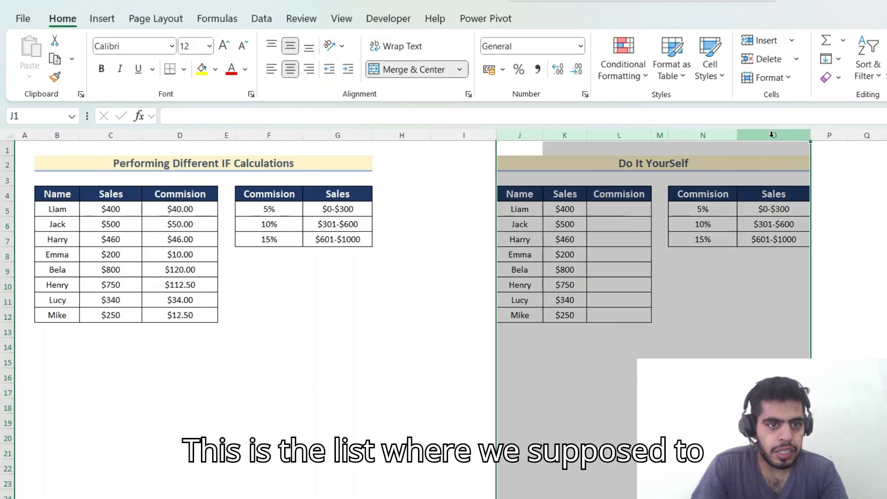
key("ctrl+0")
Go to D5 and examine the conditions and commission calculations in its CHOOSE formula without altering it.
key("Left")
key("Left")
key("Left")
key("Left")
key("Left")
key("Down")
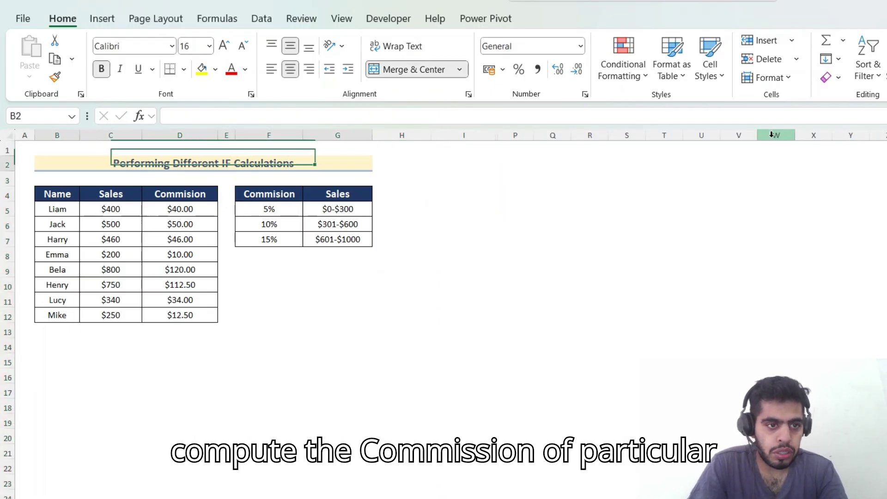
key("Down")
key("Down")
key("Down")
key("Left")
key("Left")
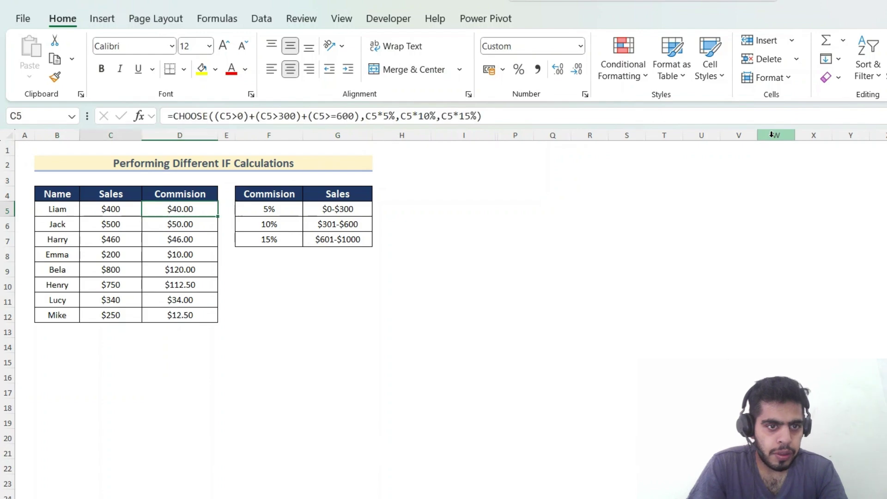
key("Right")
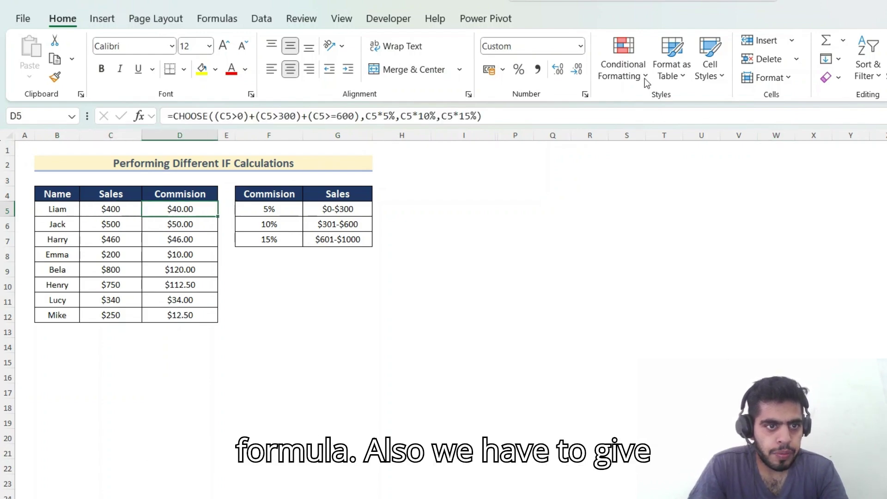
left_click(226, 119)
key("Escape")
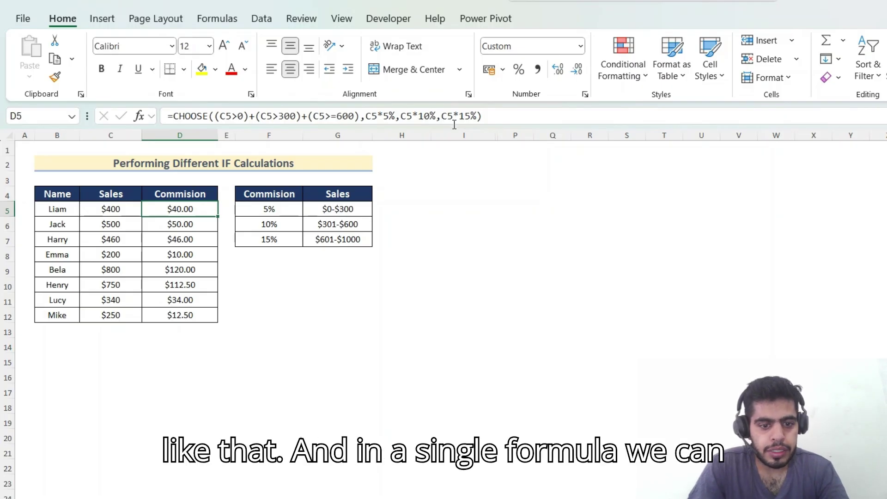
Step down the Commision column from D5 to D11 and back to D10 to review each row's CHOOSE formula.
key("Down")
key("Down")
key("Down")
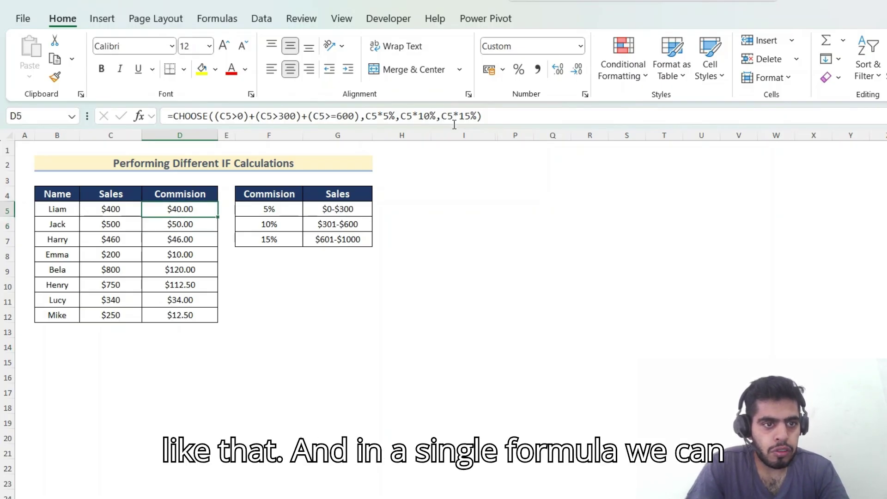
key("Down")
key("Down")
key("Down")
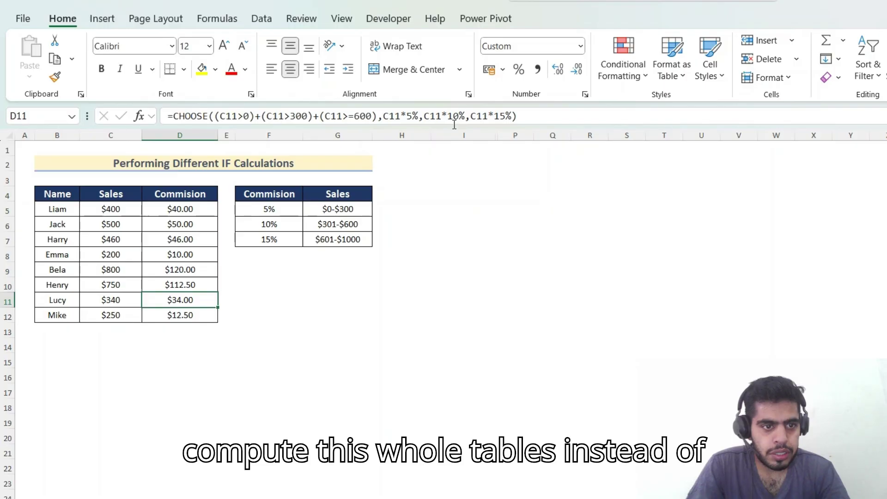
key("Up")
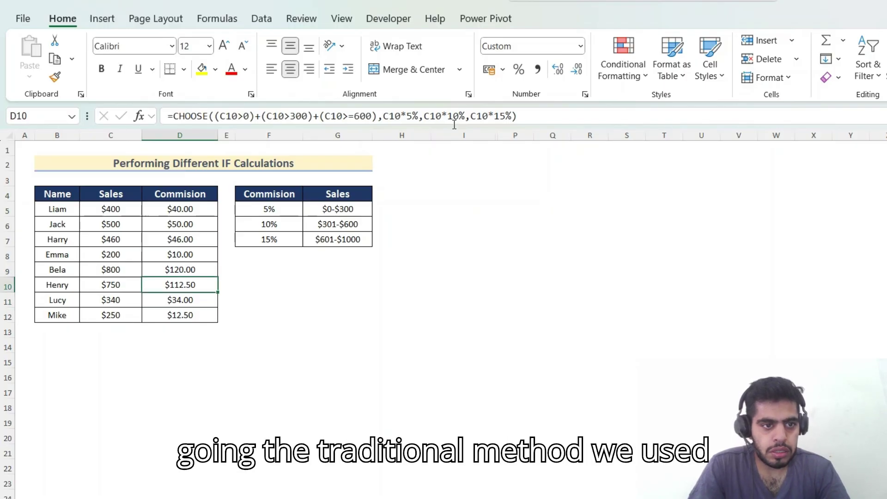
Switch to the Use of SUM Function sheet and hide the Do It YourSelf practice columns H:K.
key("ctrl+Page_Down")
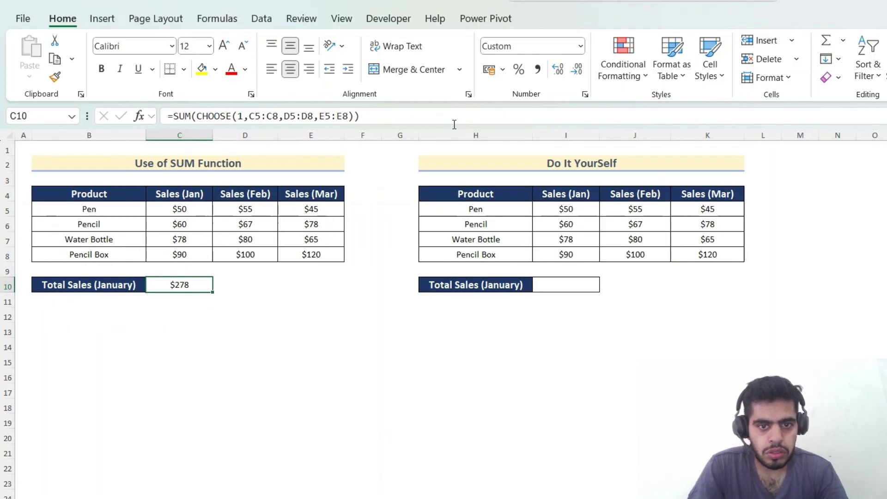
key("Right")
key("Right")
key("Right")
key("Right")
key("Right")
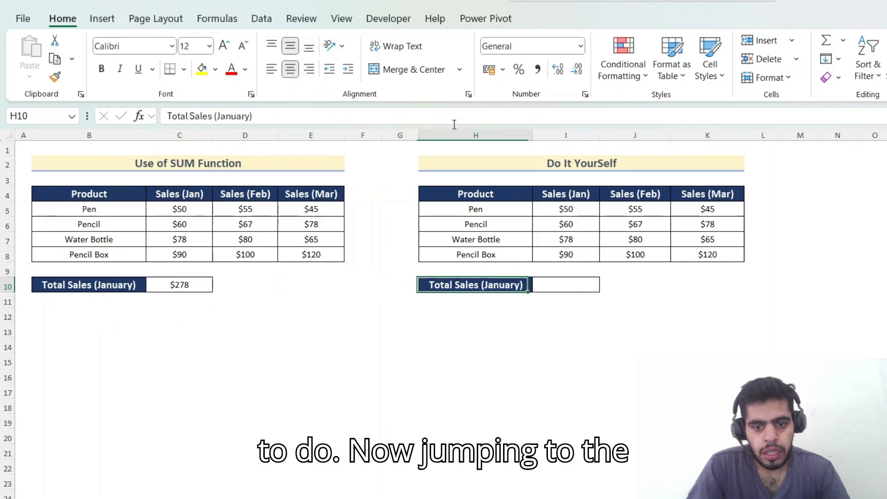
key("ctrl+space")
key("ctrl+0")
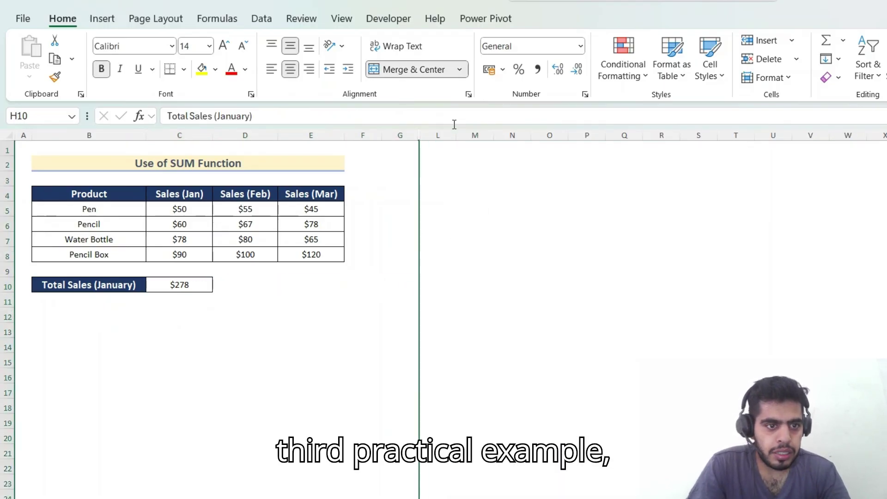
Highlight the product sales table B4:E8, and then its January to March headers with the first row, C4:E5.
key("Left")
key("Left")
key("Left")
key("Left")
key("Left")
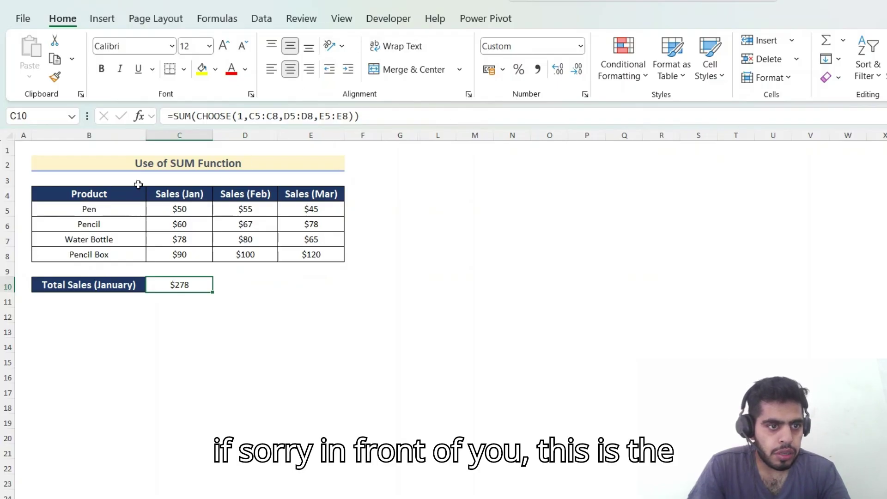
left_click(84, 195)
left_click_drag(84, 195, 298, 258)
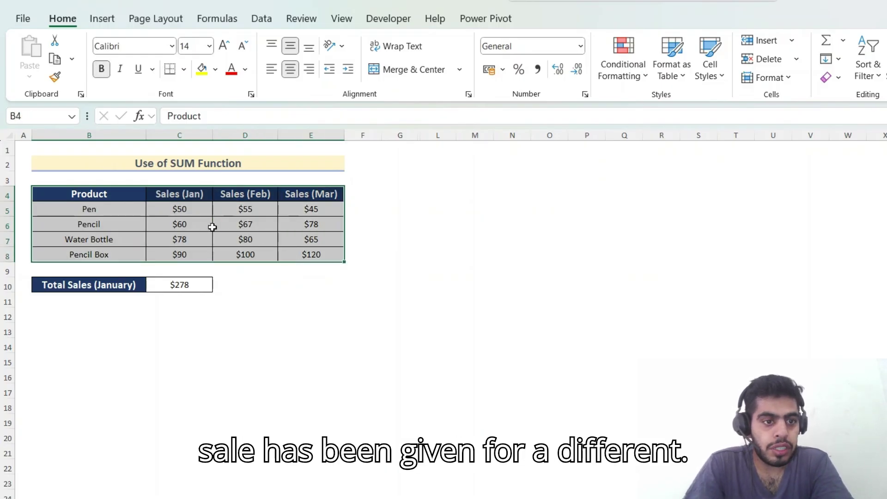
left_click_drag(188, 194, 310, 209)
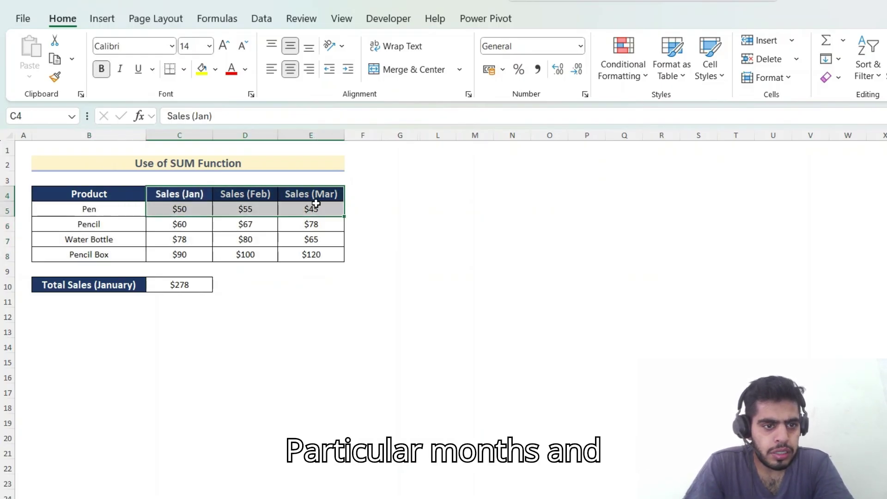
left_click(278, 268)
Examine the index number in C10's SUM and CHOOSE formula and commit the formula unaltered.
left_click(172, 286)
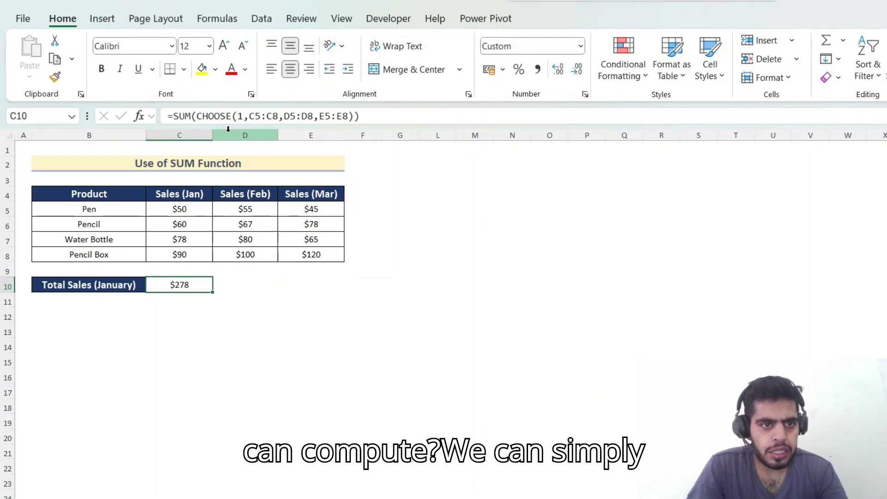
left_click(243, 116)
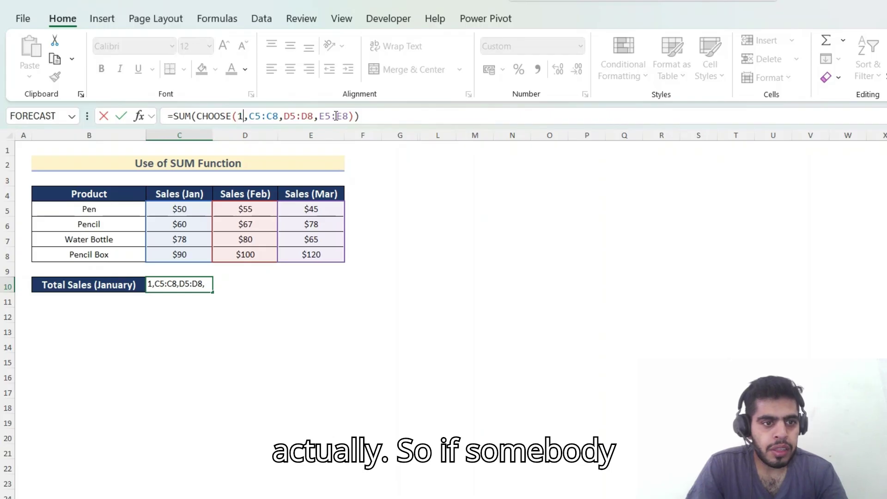
key("ctrl+Return")
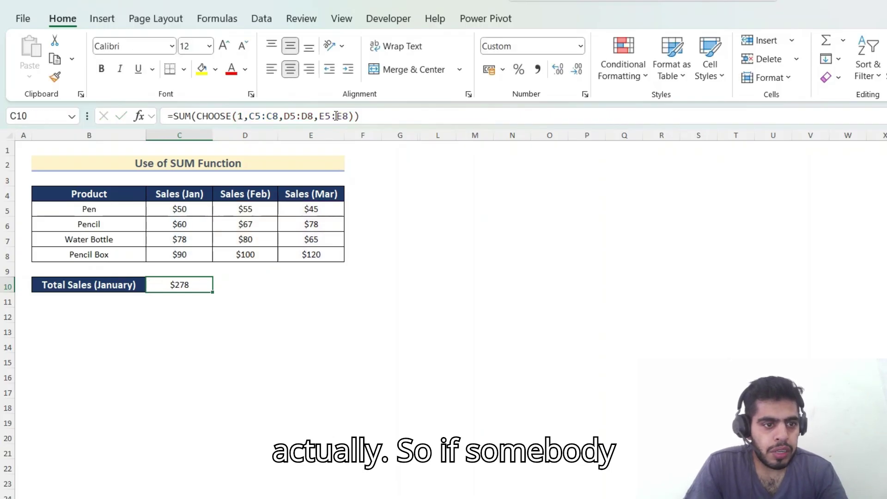
key("Left")
key("Right")
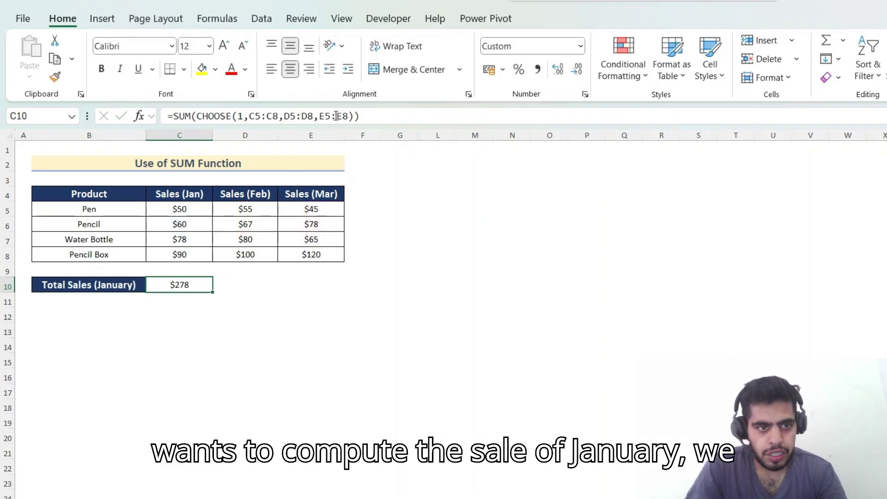
Change the CHOOSE index number in C10's formula to 2 so it sums the February sales.
key("F2")
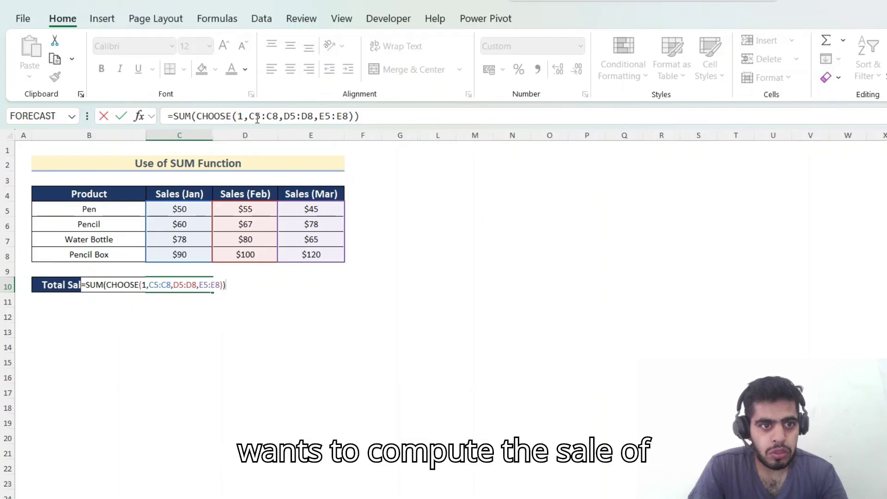
left_click(240, 116)
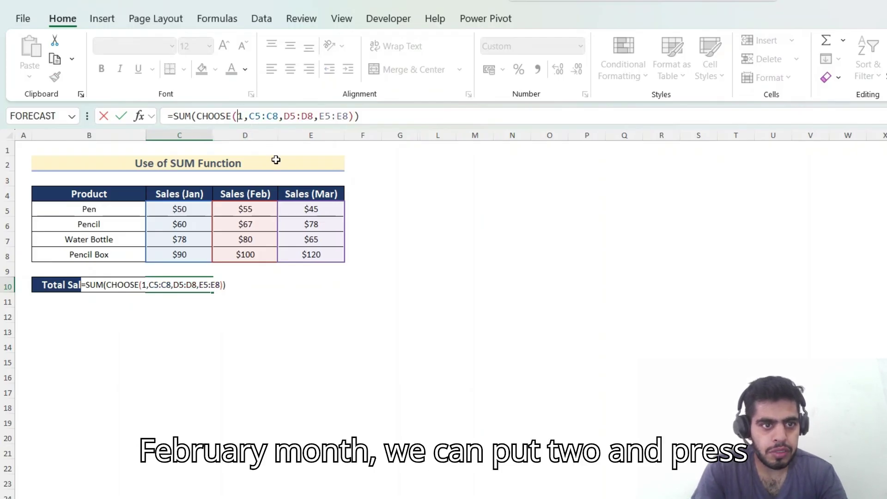
key("Delete")
type("2")
key("Return")
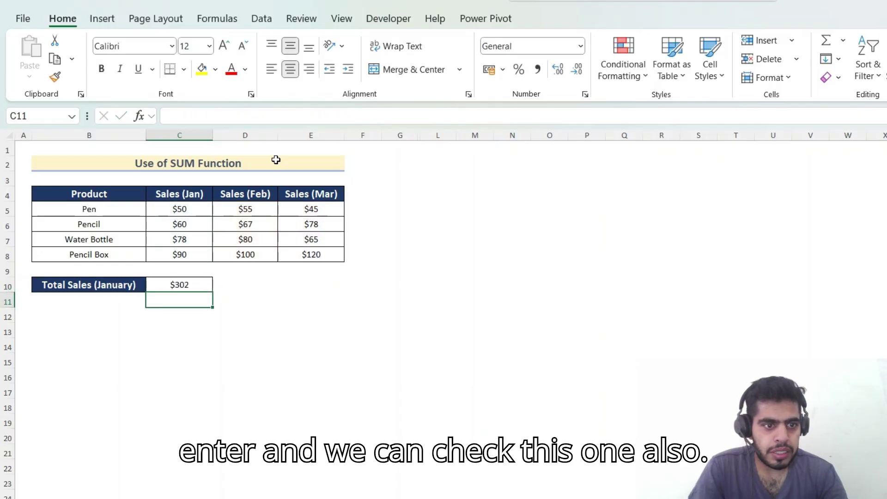
Select the February sales values D5:D8 to check their sum against C10.
key("Up")
key("Right")
key("Up")
key("Up")
key("shift+Up")
key("shift+Up")
key("shift+Up")
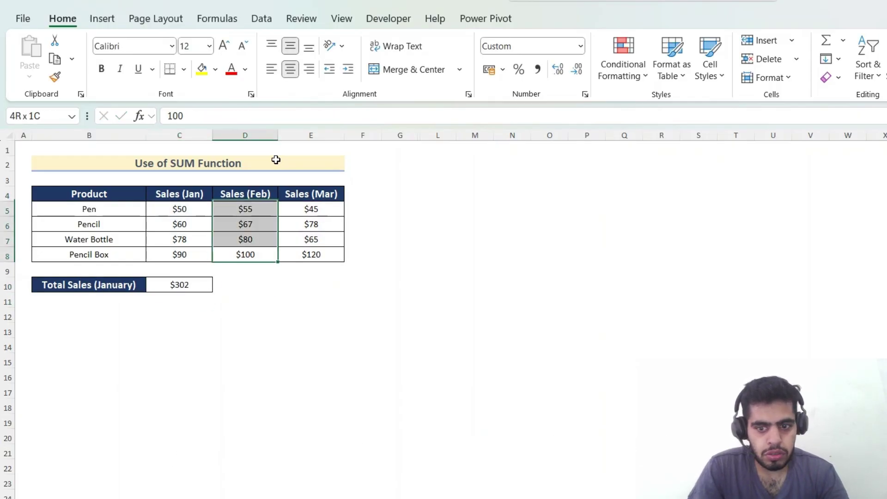